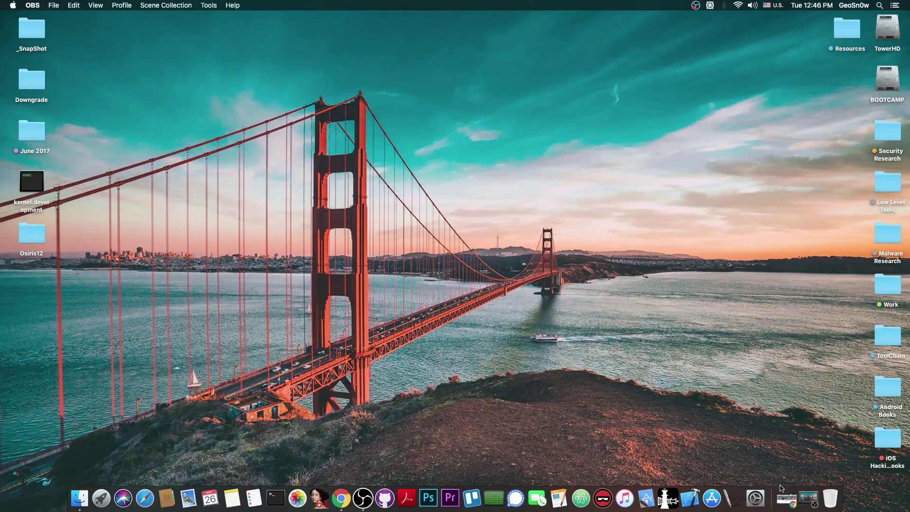
- Restore the minimized Chrome window from the Dock
{"action": "left_click", "coordinate": [787, 498]}
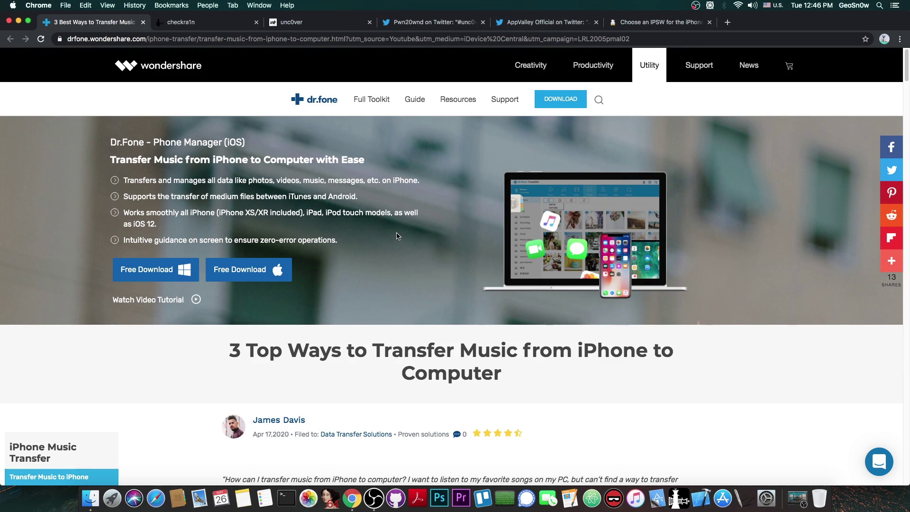
- Close the dr.fone article and switch to the iPhone 11 Pro IPSW firmware list
{"action": "key", "text": "super+w"}
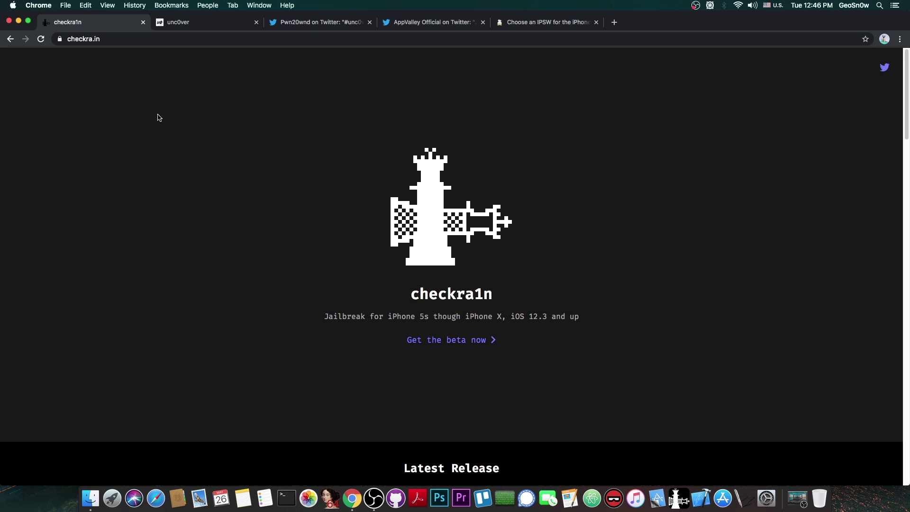
{"action": "scroll", "coordinate": [228, 146], "scroll_direction": "down", "scroll_amount": 8}
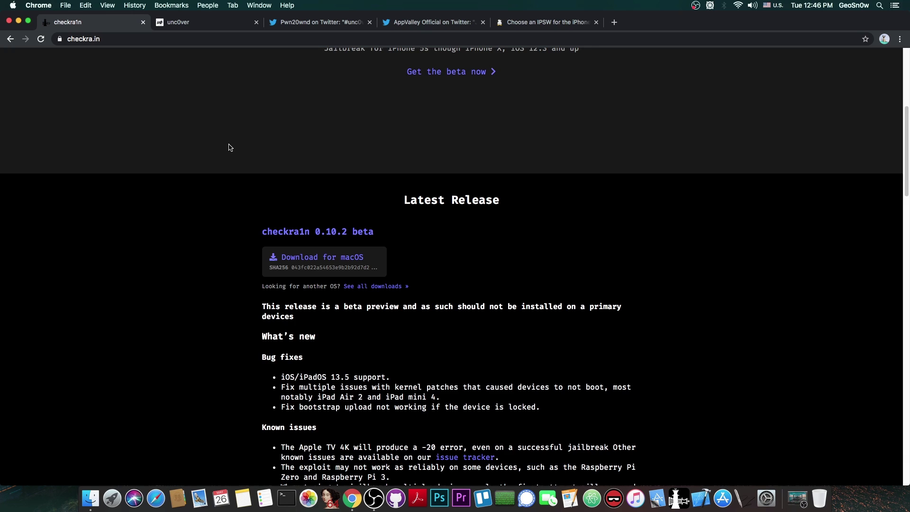
{"action": "scroll", "coordinate": [228, 147], "scroll_direction": "up", "scroll_amount": 8}
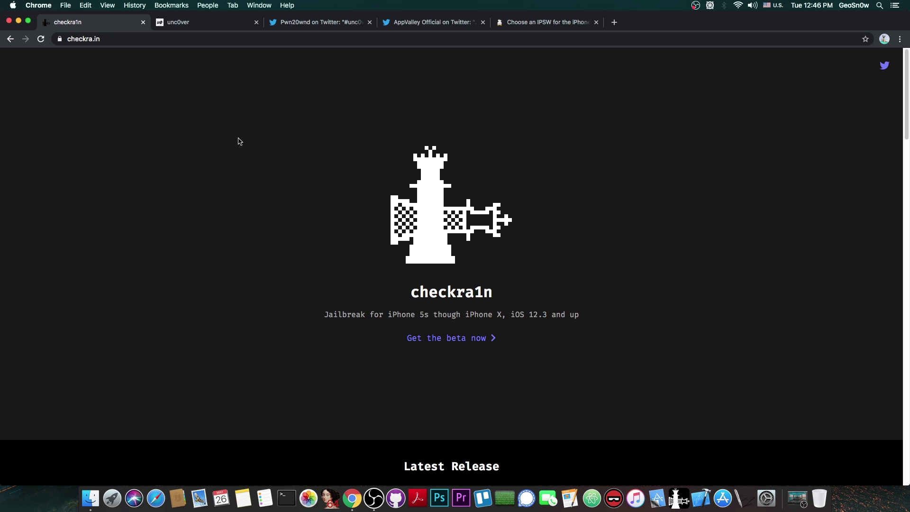
{"action": "left_click", "coordinate": [555, 26]}
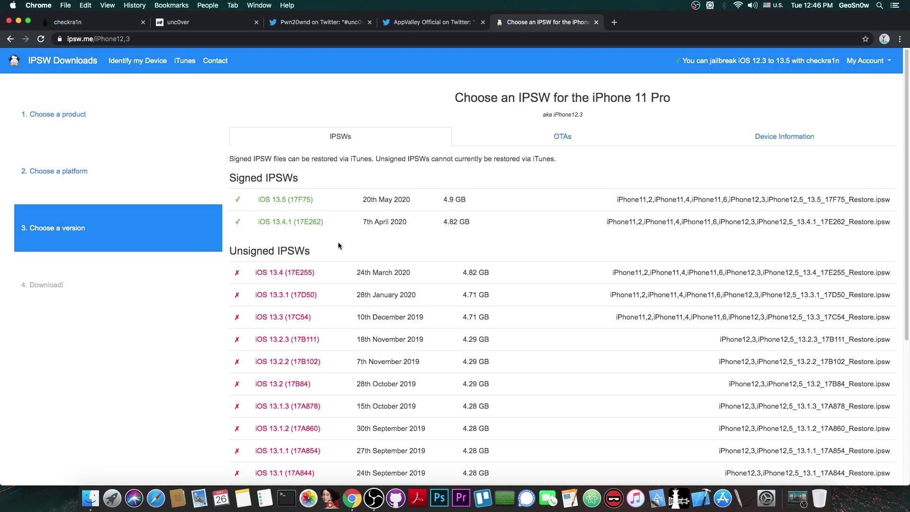
- Switch back to the checkra1n tab with the 0.10.2 beta release notes
{"action": "key", "text": "super+1"}
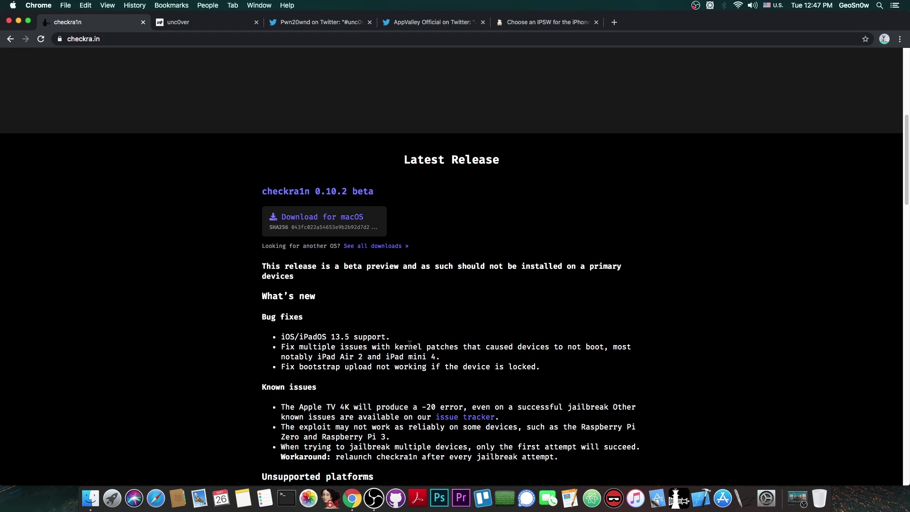
{"action": "scroll", "coordinate": [424, 337], "scroll_direction": "up", "scroll_amount": 10}
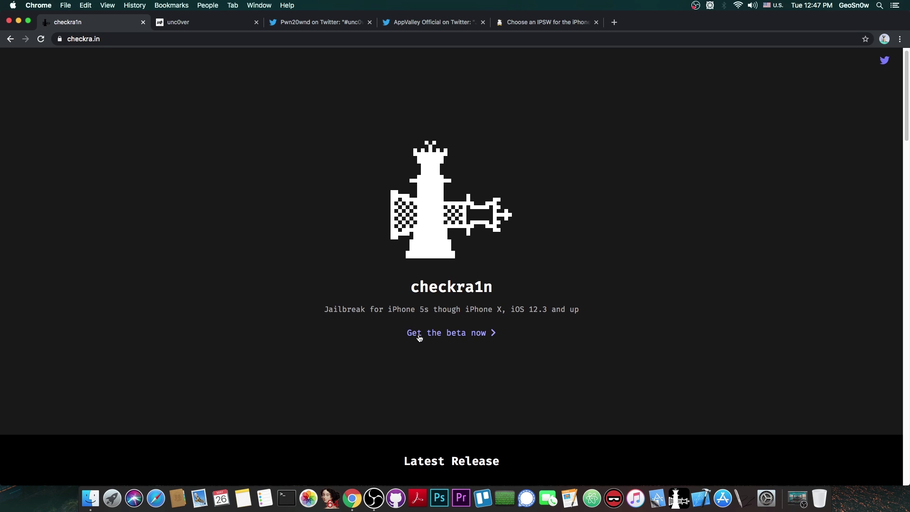
{"action": "scroll", "coordinate": [422, 337], "scroll_direction": "down", "scroll_amount": 2}
{"action": "scroll", "coordinate": [384, 324], "scroll_direction": "down", "scroll_amount": 3}
{"action": "scroll", "coordinate": [385, 324], "scroll_direction": "down", "scroll_amount": 5}
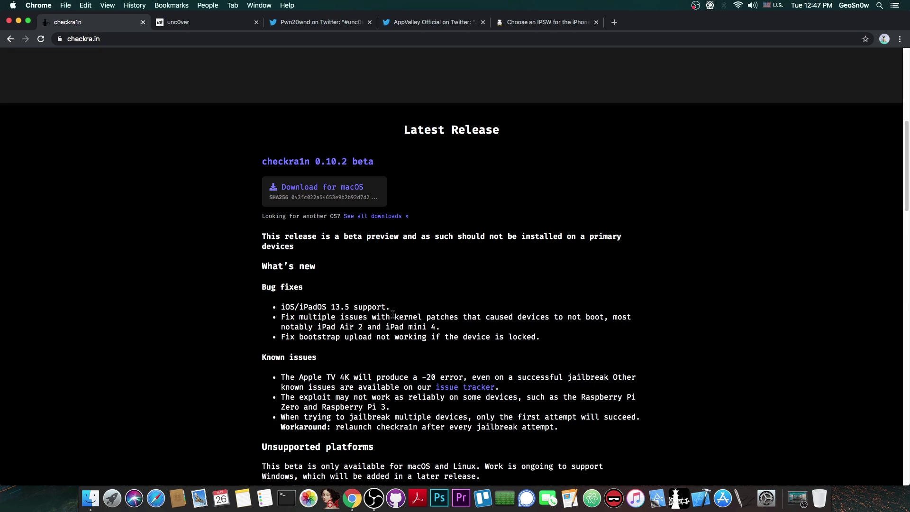
{"action": "scroll", "coordinate": [392, 315], "scroll_direction": "up", "scroll_amount": 5}
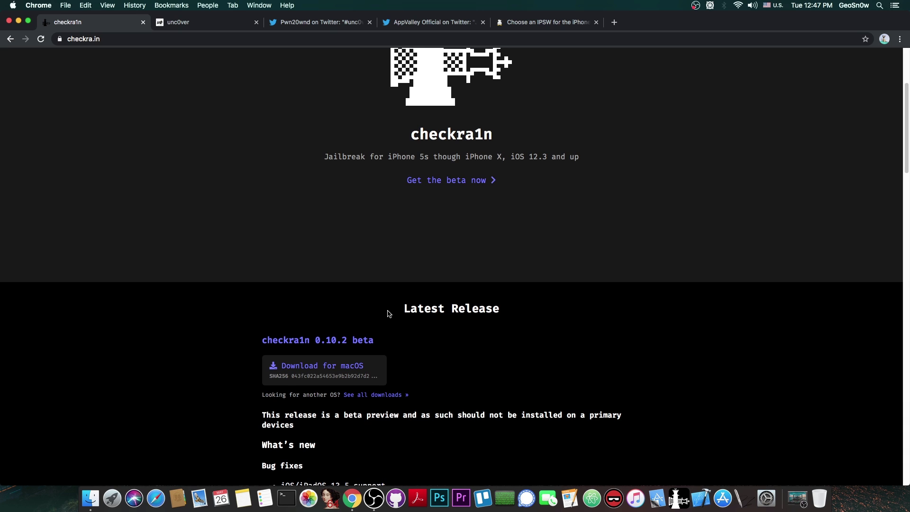
{"action": "scroll", "coordinate": [387, 311], "scroll_direction": "up", "scroll_amount": 3}
{"action": "scroll", "coordinate": [345, 288], "scroll_direction": "down", "scroll_amount": 5}
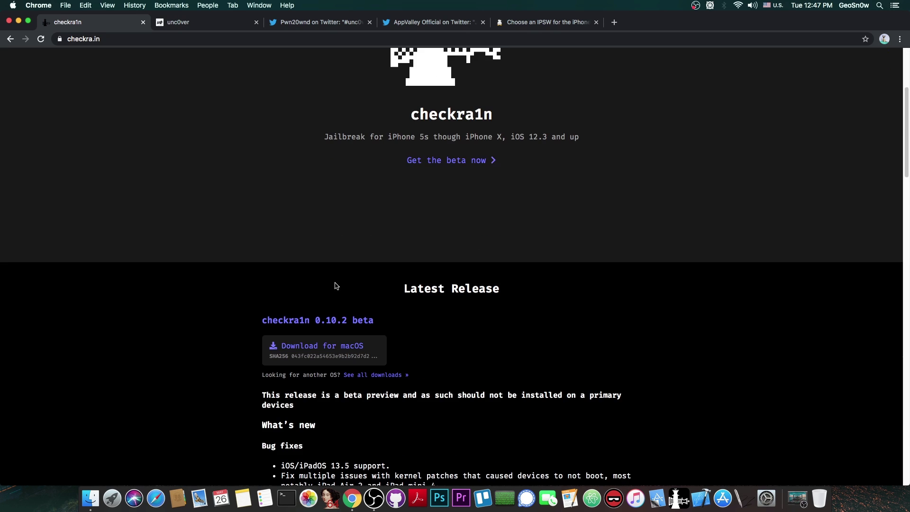
{"action": "scroll", "coordinate": [336, 285], "scroll_direction": "down", "scroll_amount": 5}
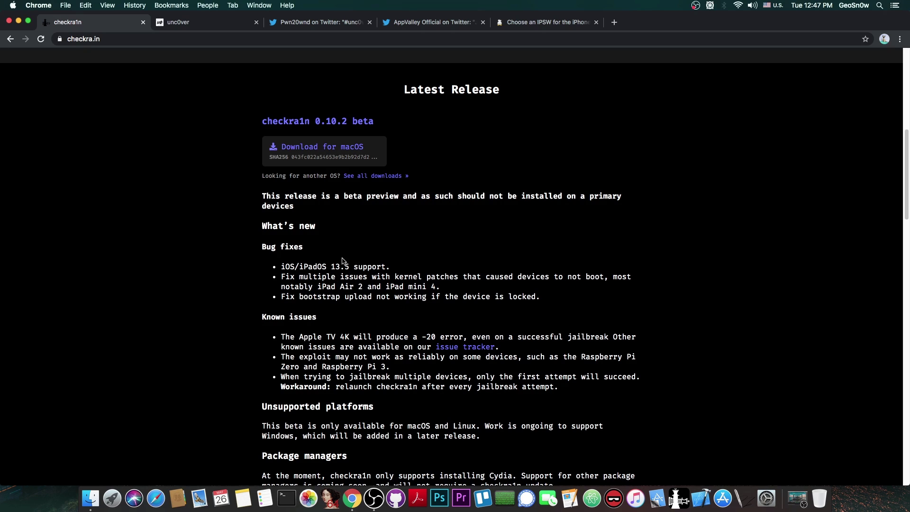
{"action": "scroll", "coordinate": [342, 262], "scroll_direction": "up", "scroll_amount": 10}
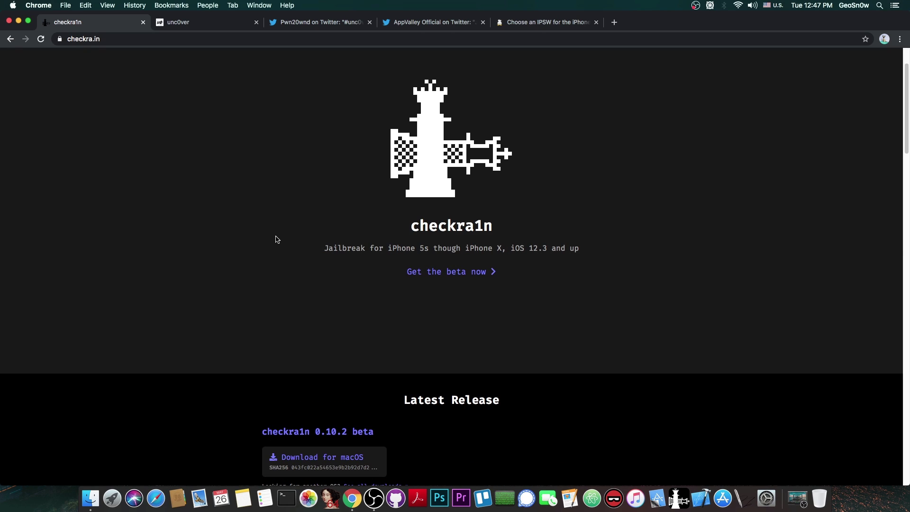
{"action": "scroll", "coordinate": [276, 239], "scroll_direction": "down", "scroll_amount": 2}
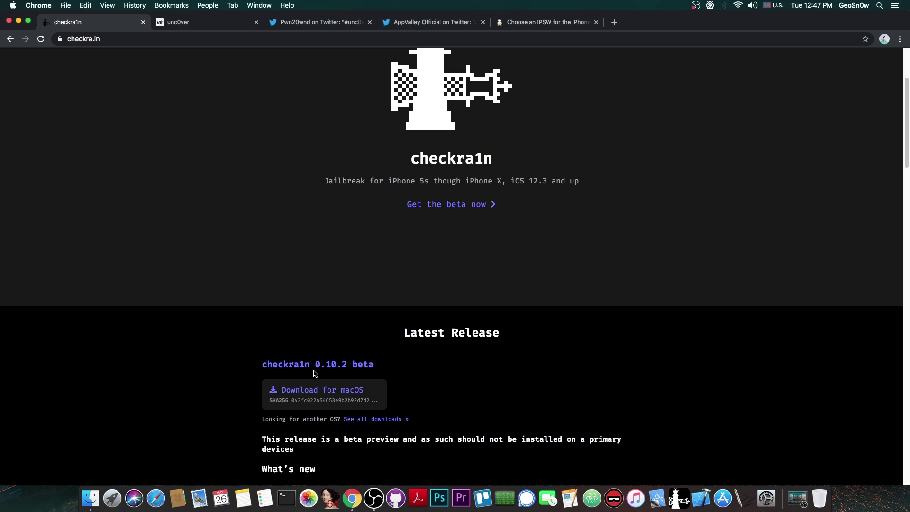
{"action": "scroll", "coordinate": [252, 313], "scroll_direction": "up", "scroll_amount": 2}
{"action": "scroll", "coordinate": [252, 313], "scroll_direction": "up", "scroll_amount": 4}
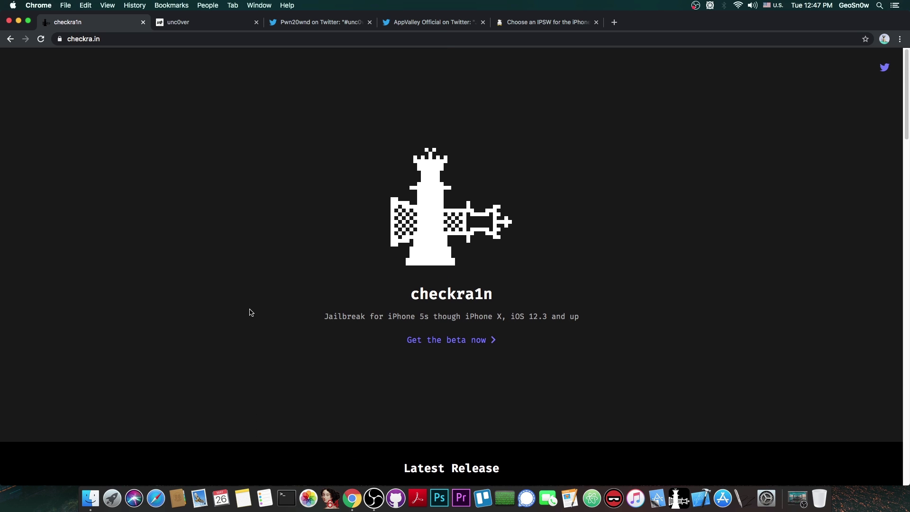
- Switch to the unc0ver tab offering version 5.0.1 for iOS 11.0–13.5
{"action": "left_click", "coordinate": [182, 22]}
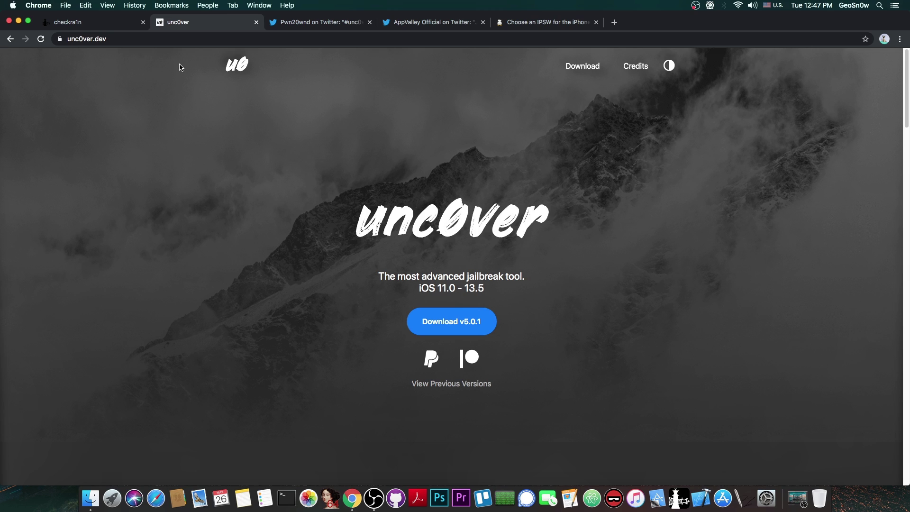
{"action": "scroll", "coordinate": [309, 160], "scroll_direction": "down", "scroll_amount": 1}
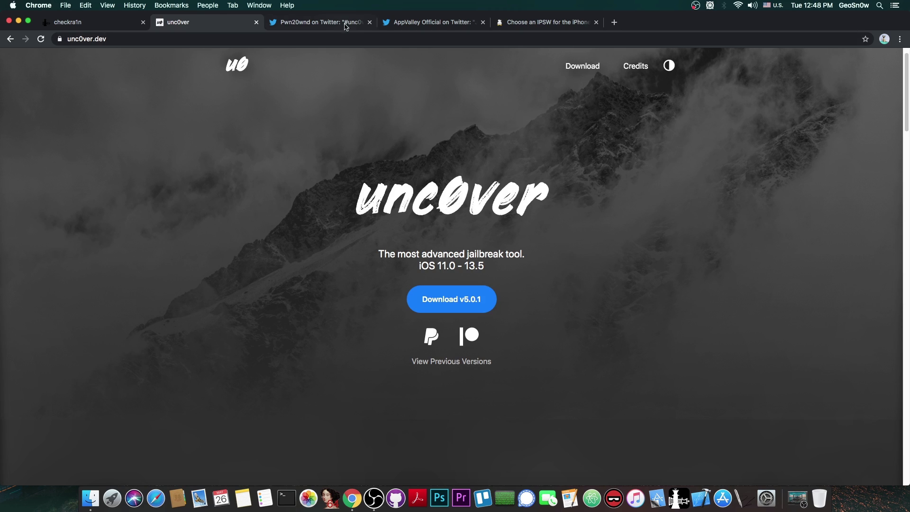
- Switch to the Twitter post about unc0ver
{"action": "left_click", "coordinate": [321, 22]}
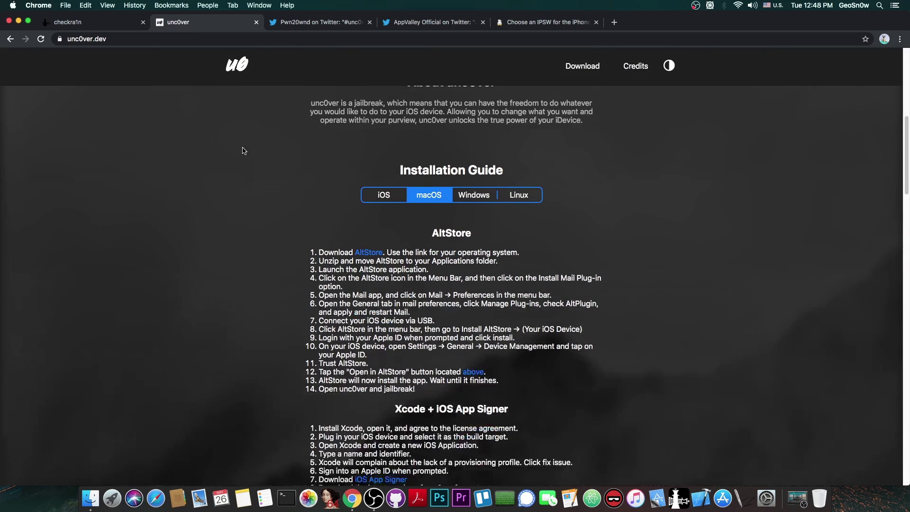
{"action": "scroll", "coordinate": [243, 148], "scroll_direction": "down", "scroll_amount": 8}
{"action": "scroll", "coordinate": [242, 153], "scroll_direction": "down", "scroll_amount": 5}
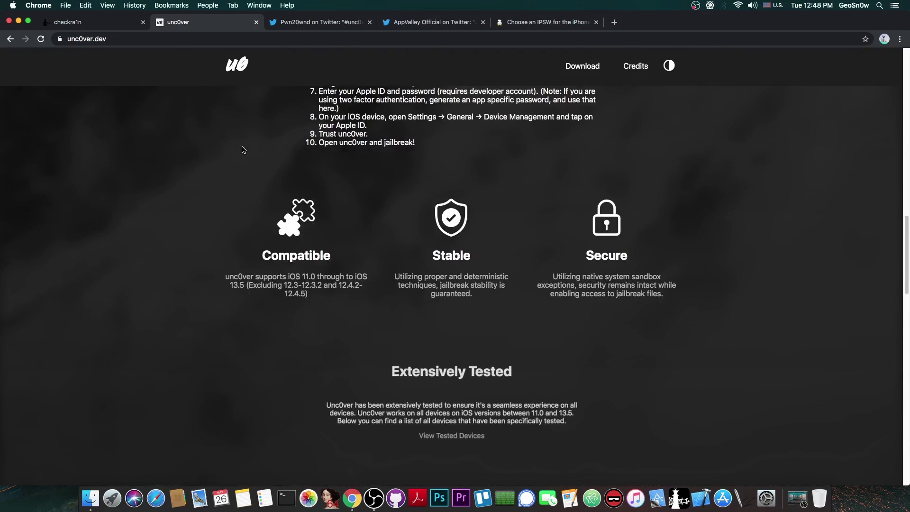
{"action": "scroll", "coordinate": [243, 160], "scroll_direction": "down", "scroll_amount": 5}
{"action": "scroll", "coordinate": [243, 160], "scroll_direction": "down", "scroll_amount": 3}
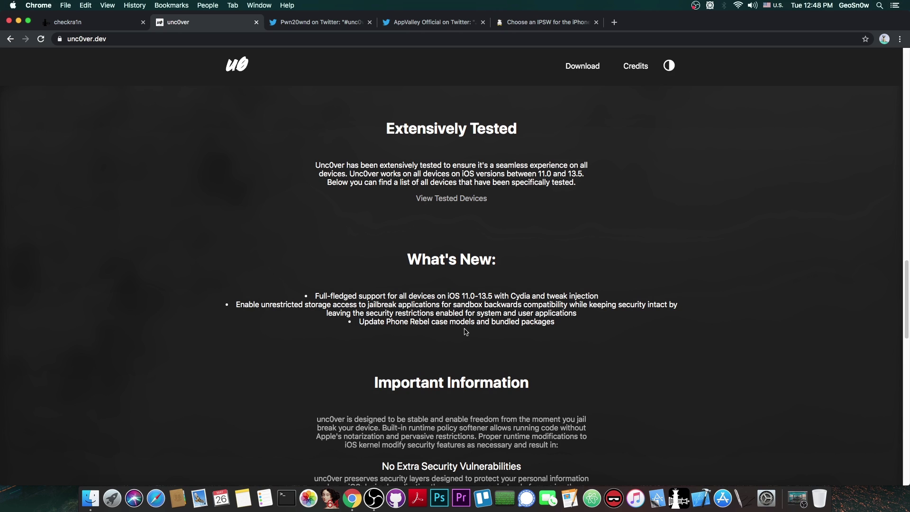
{"action": "scroll", "coordinate": [466, 324], "scroll_direction": "up", "scroll_amount": 10}
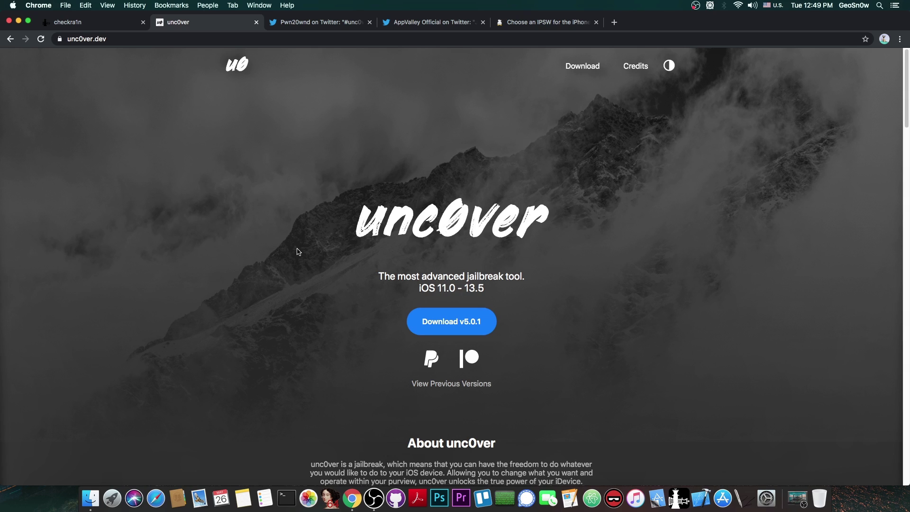
{"action": "scroll", "coordinate": [411, 249], "scroll_direction": "down", "scroll_amount": 1}
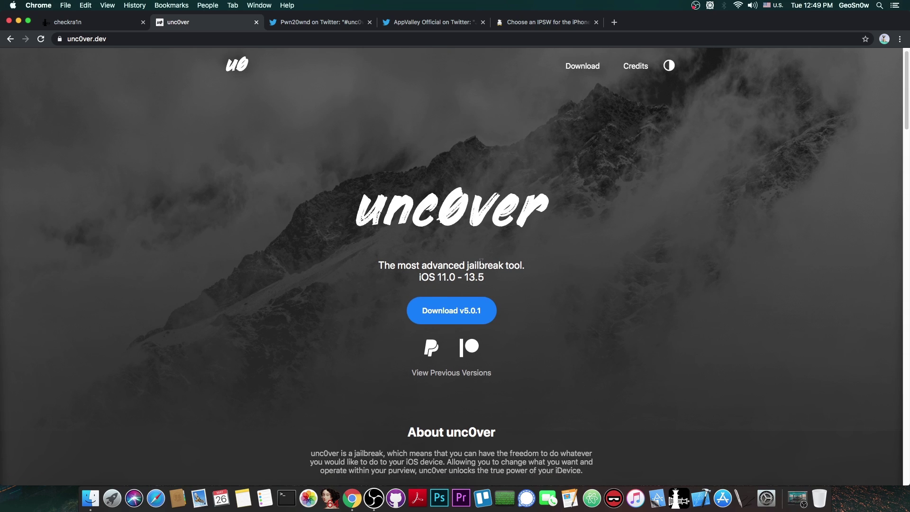
{"action": "scroll", "coordinate": [483, 264], "scroll_direction": "up", "scroll_amount": 1}
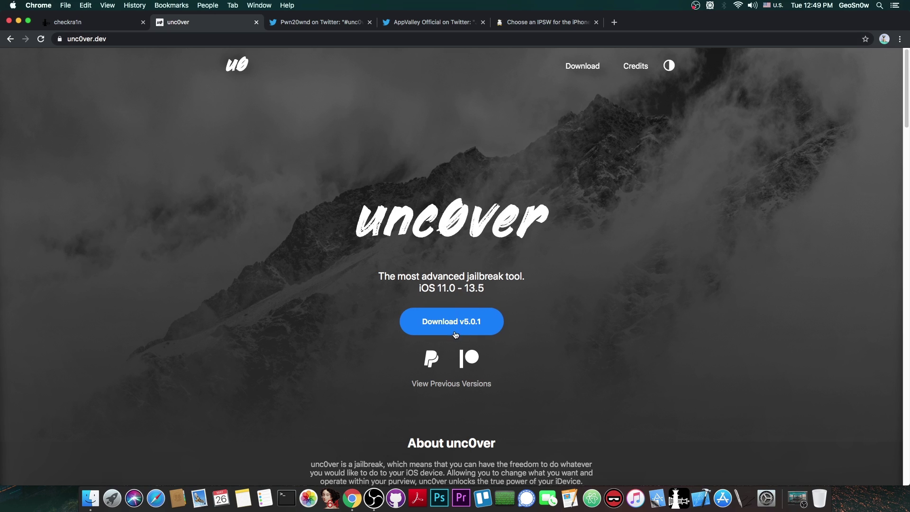
{"action": "left_click", "coordinate": [463, 319]}
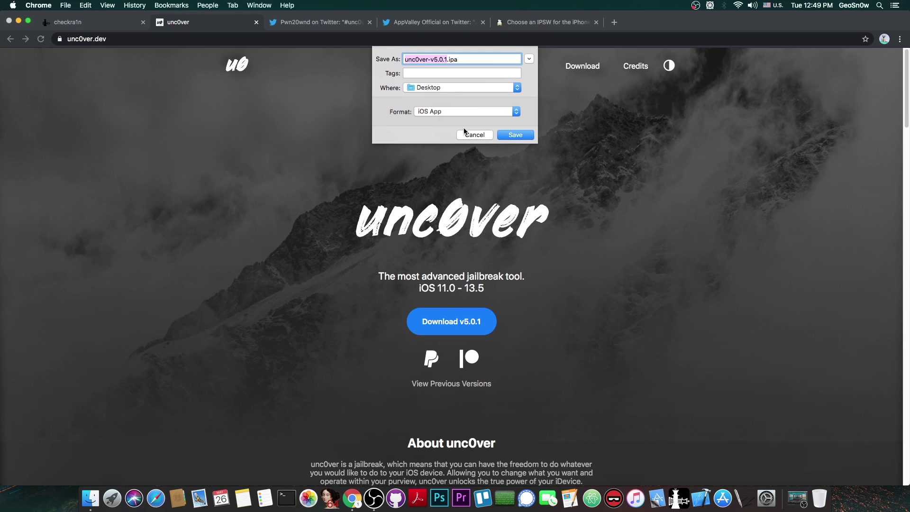
{"action": "left_click", "coordinate": [465, 138]}
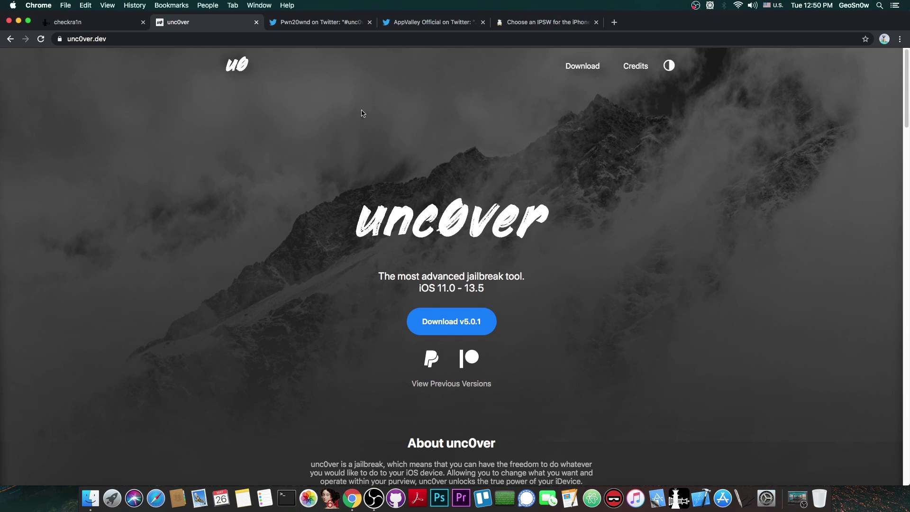
{"action": "left_click", "coordinate": [427, 22]}
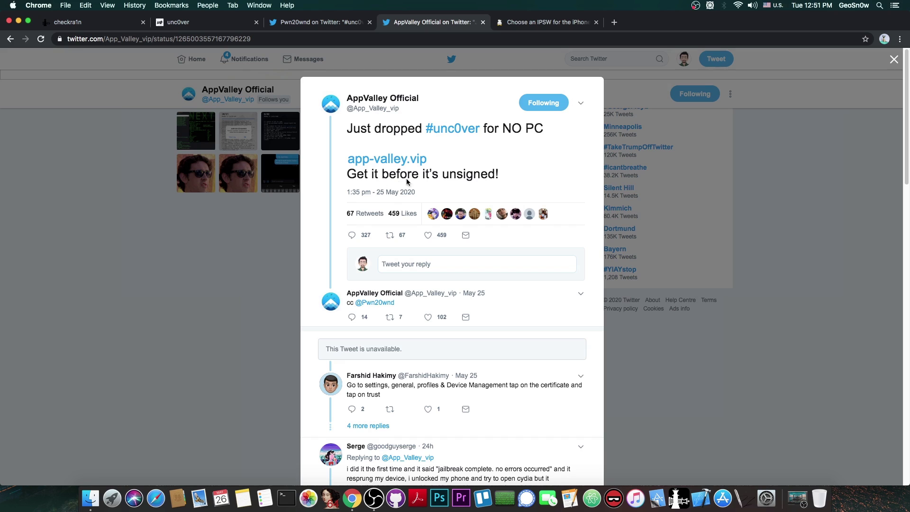
- Revisit the checkra1n tab and the iPhone 11 Pro IPSW list, then return to unc0ver
{"action": "left_click", "coordinate": [99, 22]}
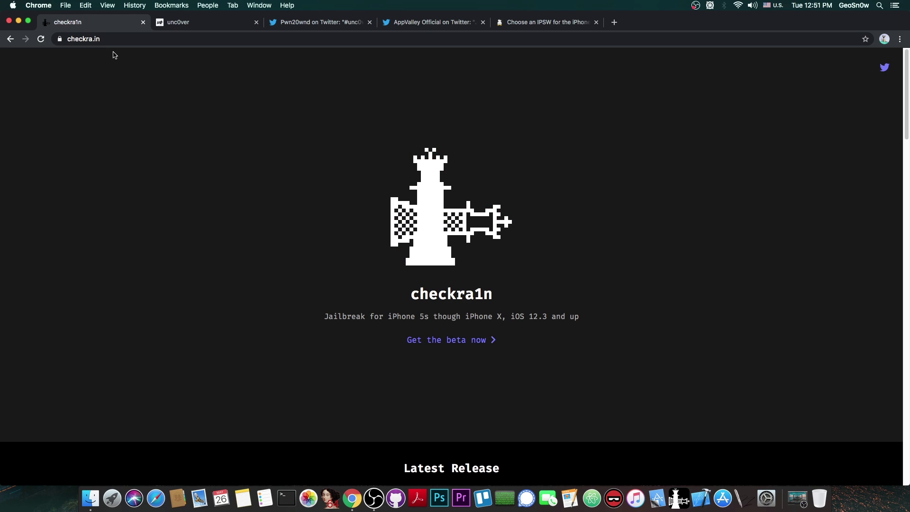
{"action": "scroll", "coordinate": [217, 114], "scroll_direction": "down", "scroll_amount": 5}
{"action": "scroll", "coordinate": [255, 129], "scroll_direction": "down", "scroll_amount": 3}
{"action": "scroll", "coordinate": [255, 129], "scroll_direction": "up", "scroll_amount": 5}
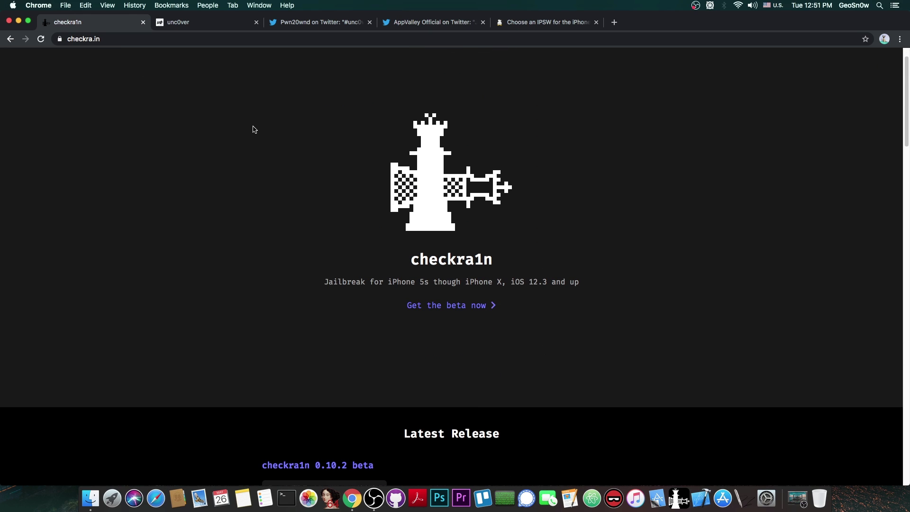
{"action": "scroll", "coordinate": [242, 126], "scroll_direction": "up", "scroll_amount": 1}
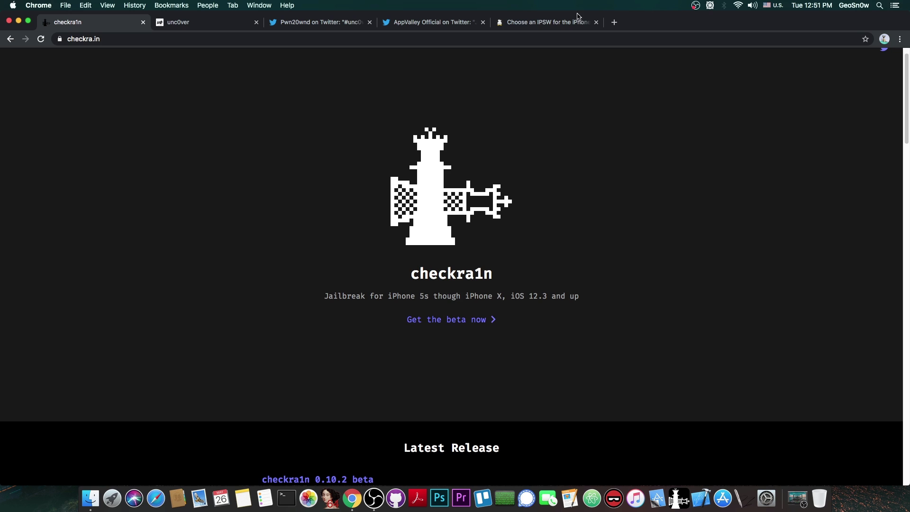
{"action": "left_click", "coordinate": [547, 21]}
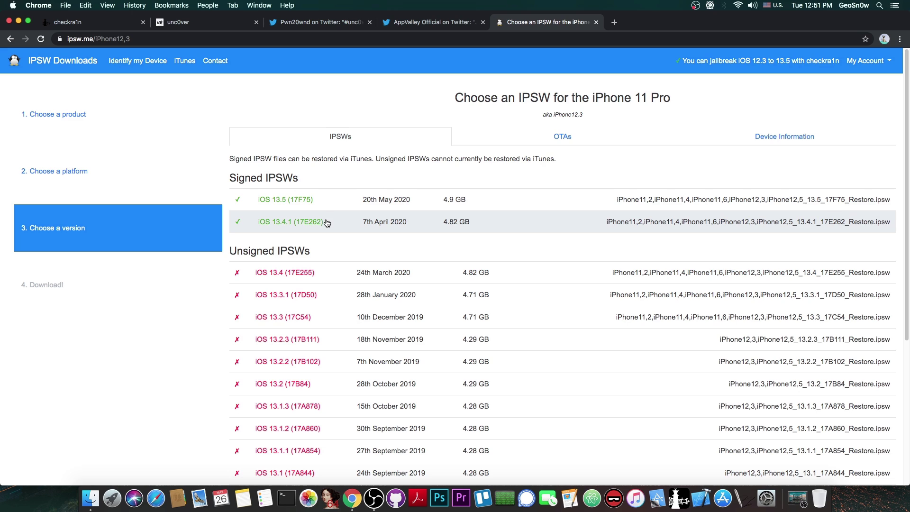
{"action": "left_click", "coordinate": [100, 21]}
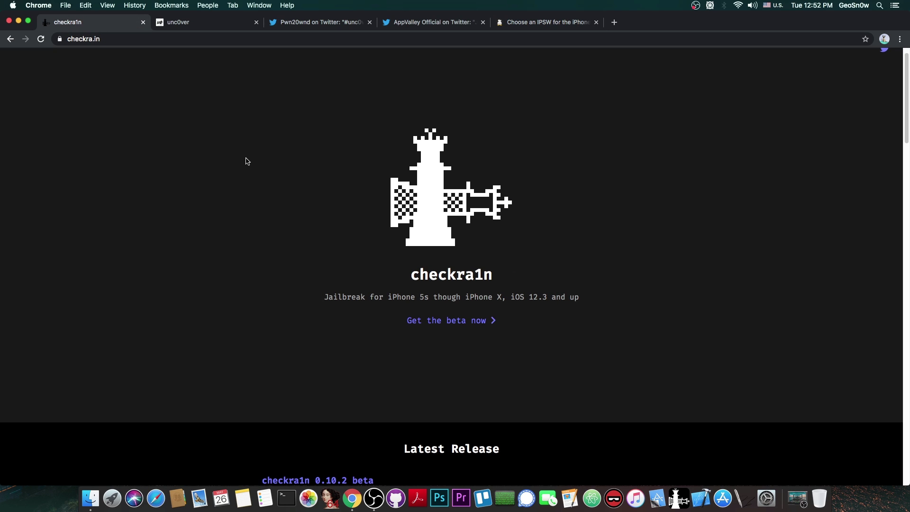
{"action": "left_click", "coordinate": [192, 22]}
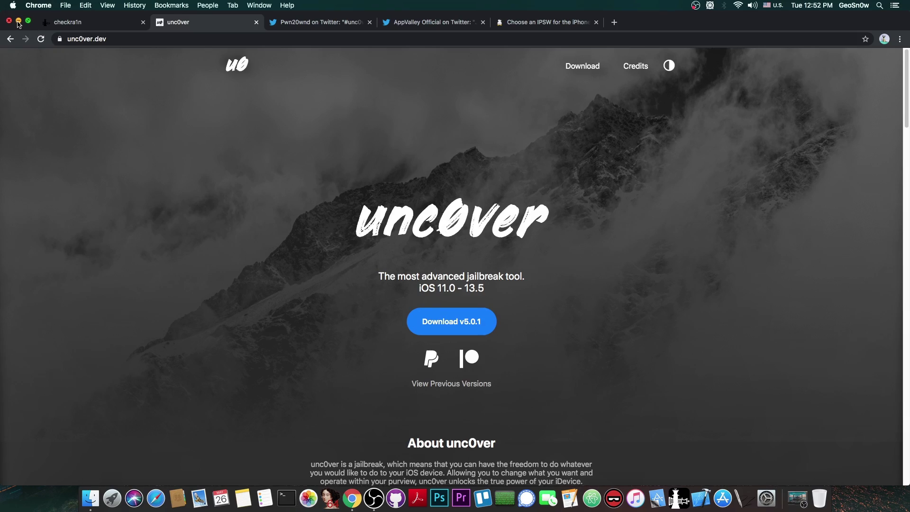
- Minimize the Chrome window and bring the Finder desktop to the front
{"action": "left_click", "coordinate": [19, 6]}
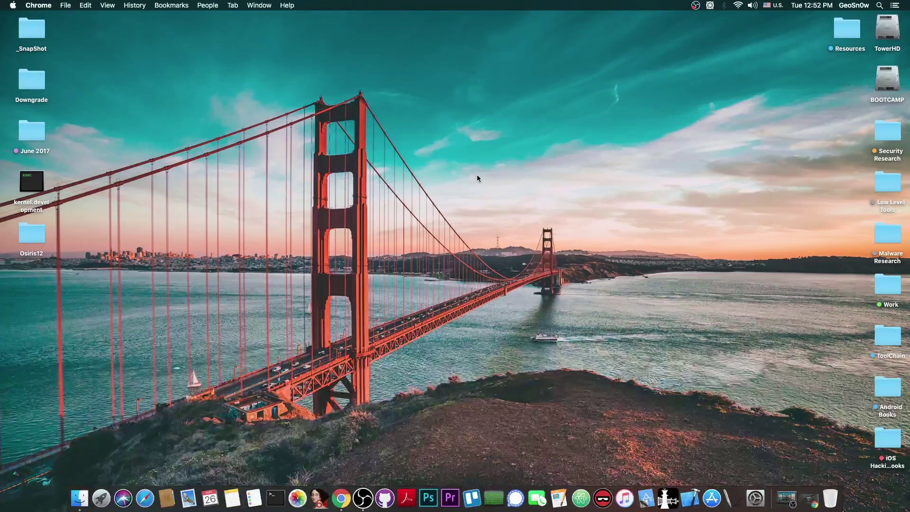
{"action": "left_click", "coordinate": [477, 175]}
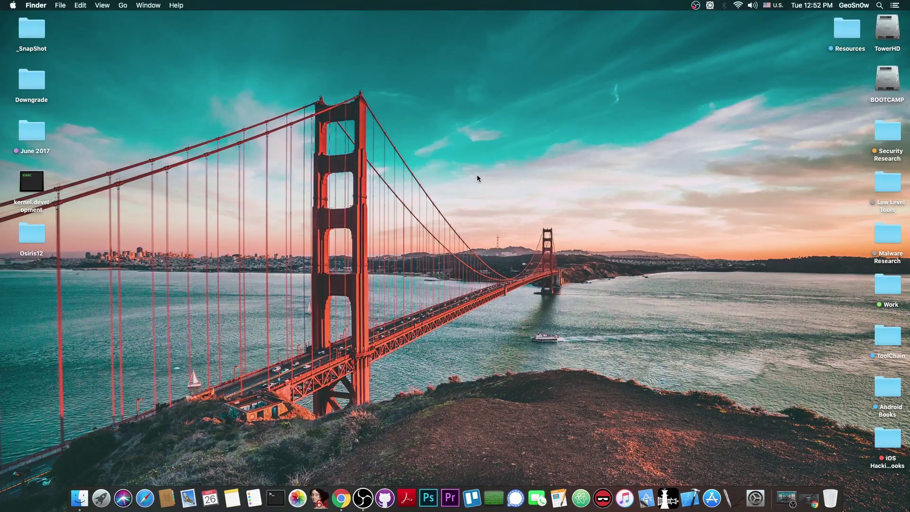